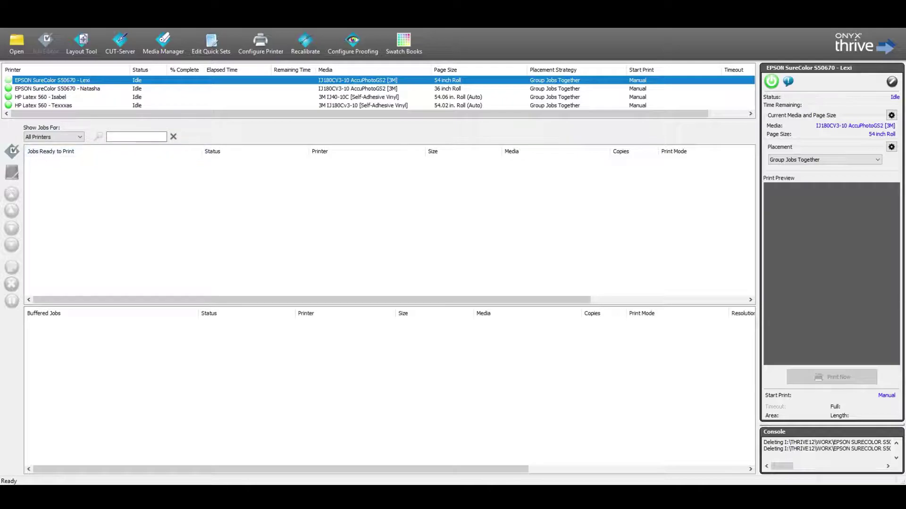
# Look through the current media and page size of the listed printers, ending on EPSON SureColor S50670 - Lexi.
pyautogui.click(56, 106)
pyautogui.click(37, 98)
pyautogui.click(30, 109)
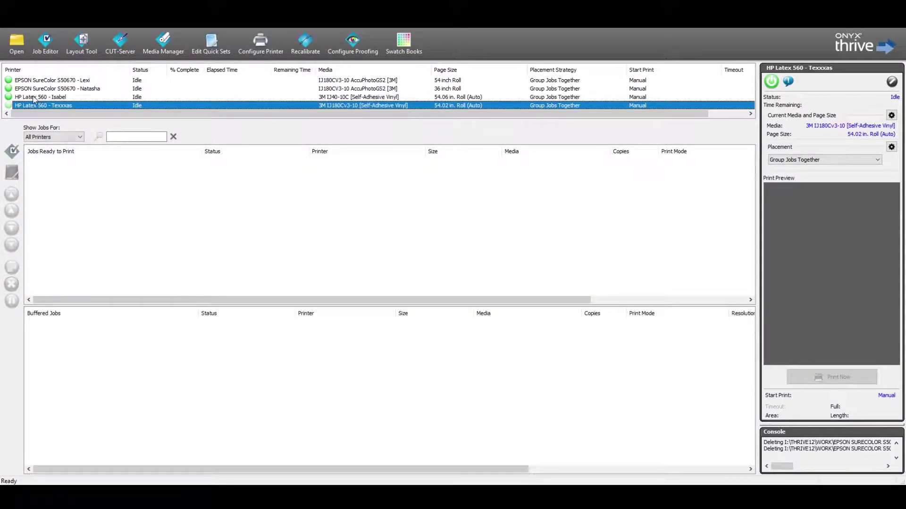
pyautogui.click(39, 89)
pyautogui.click(45, 80)
pyautogui.click(43, 89)
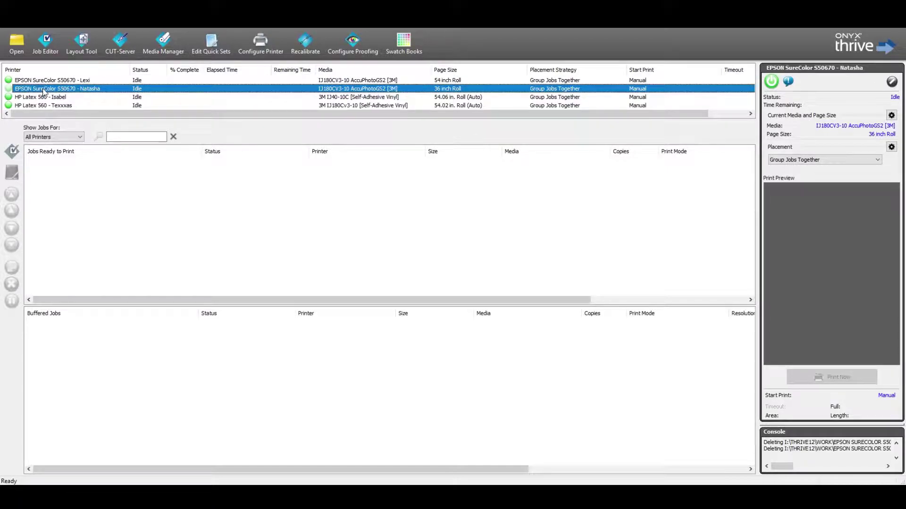
pyautogui.click(67, 81)
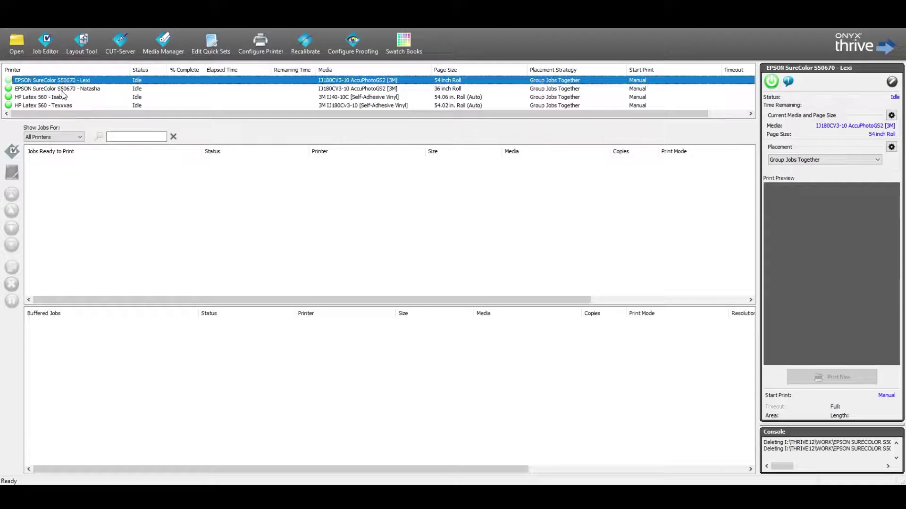
# Start opening a job and browse from the CUSTOMER folder into #2 ChemDry2014.
pyautogui.click(17, 44)
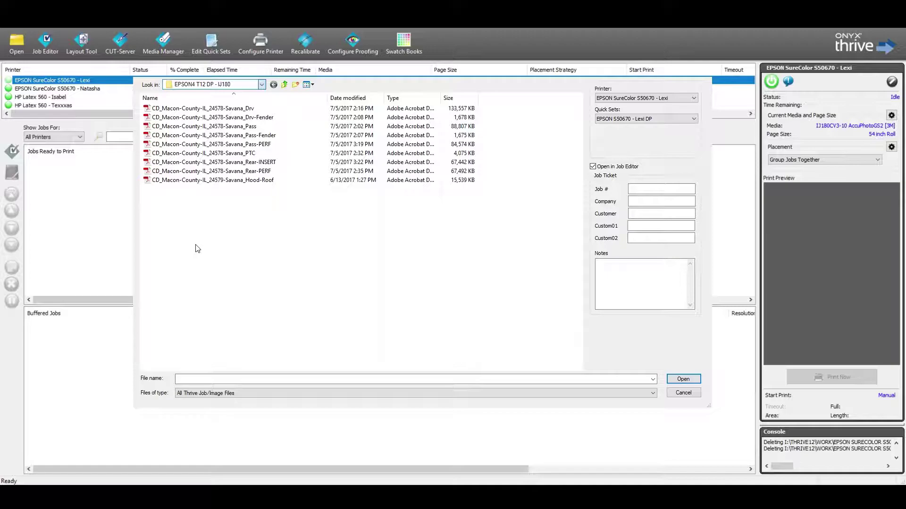
pyautogui.press('BackSpace')
pyautogui.click(169, 109)
pyautogui.doubleClick(169, 110)
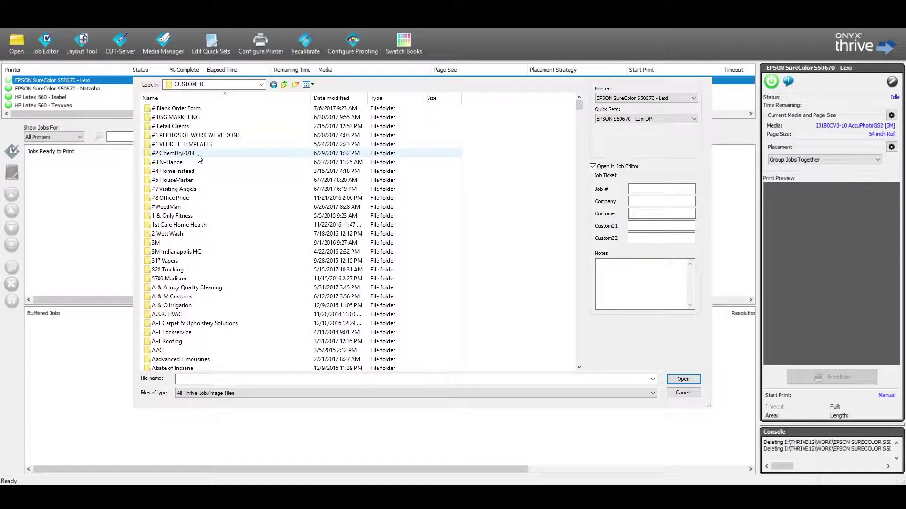
pyautogui.doubleClick(179, 154)
# Browse to the EPSON4 T12 DP - IJ180 folder in the Macon County (IL) 08' GMC Savana 3500 Full Wrap folder.
pyautogui.click(185, 234)
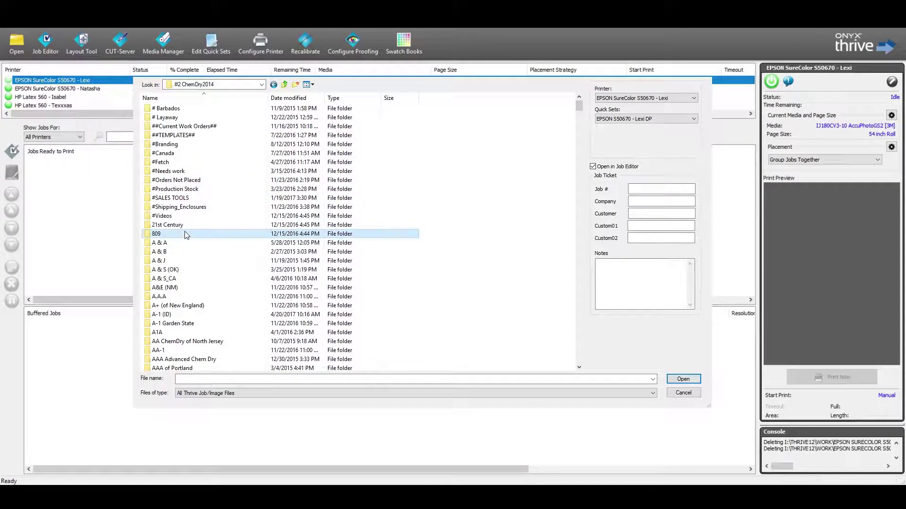
pyautogui.write('ma')
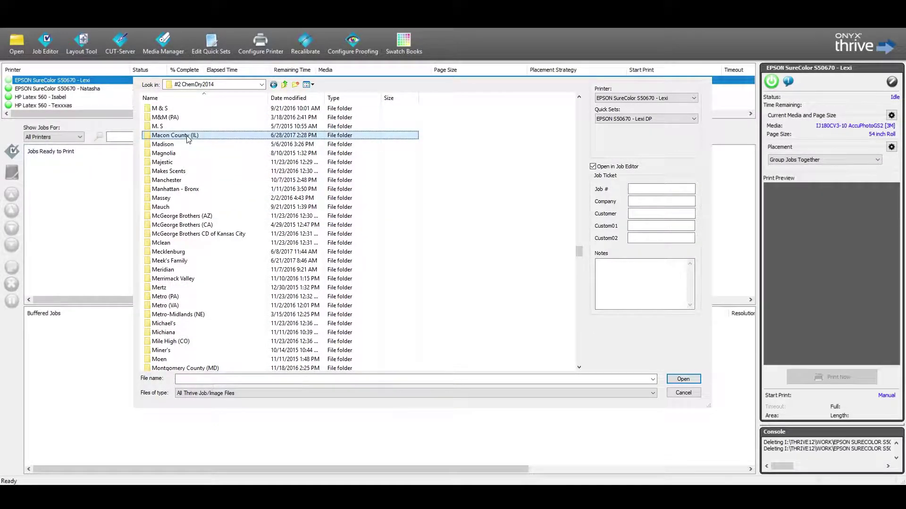
pyautogui.doubleClick(188, 136)
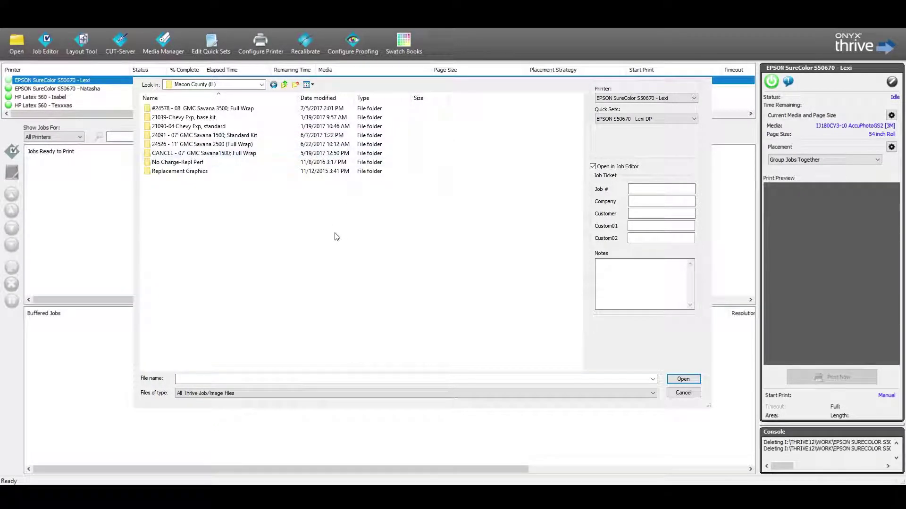
pyautogui.doubleClick(198, 111)
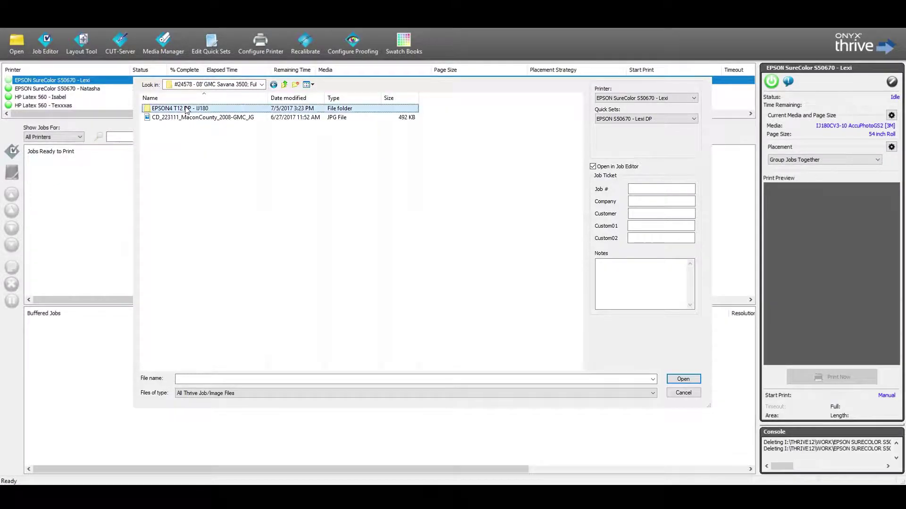
pyautogui.doubleClick(184, 110)
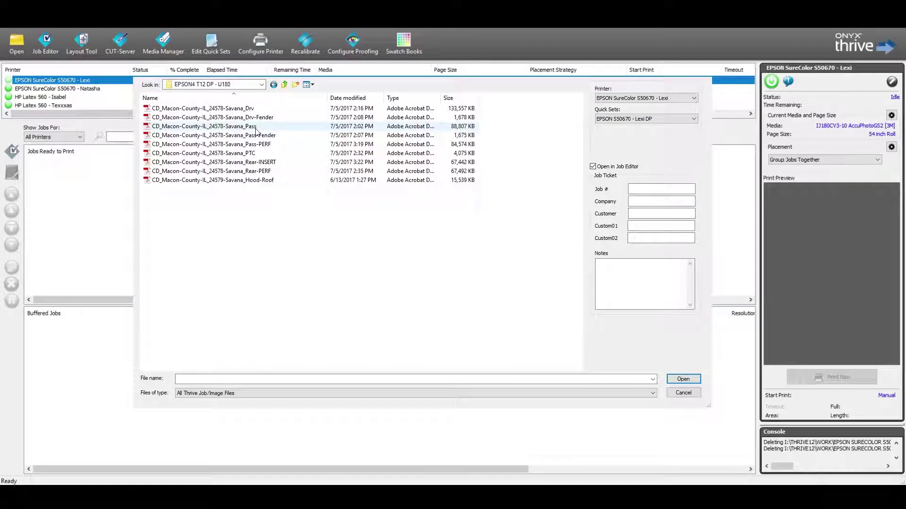
# Open the Savana_Drv and Savana_Pass PDFs together in Job Editor with the EPSON S50670 - Lexi DP quick set.
pyautogui.click(236, 108)
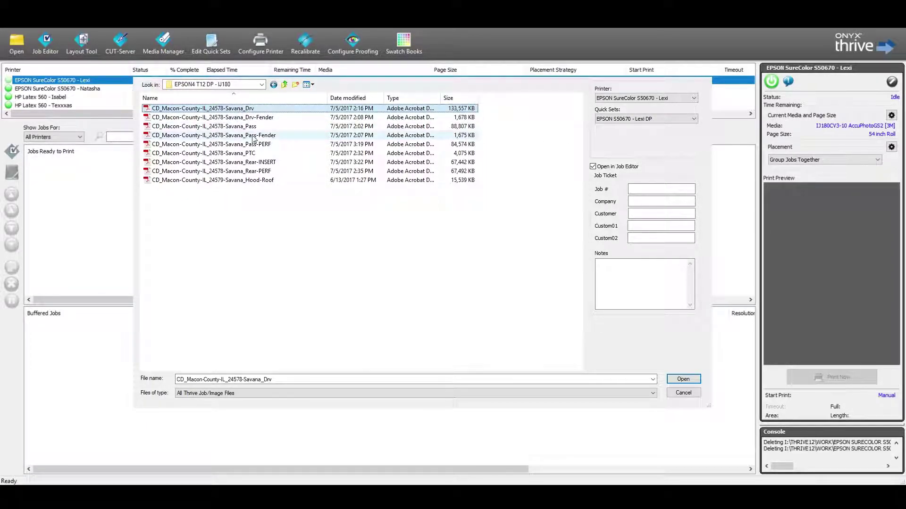
pyautogui.keyDown('ctrl'); pyautogui.click(253, 126); pyautogui.keyUp('ctrl')
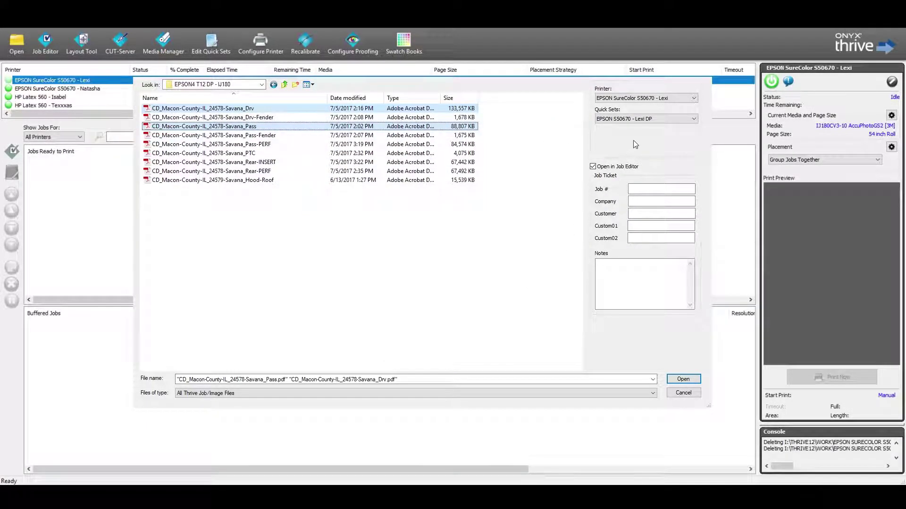
pyautogui.click(613, 120)
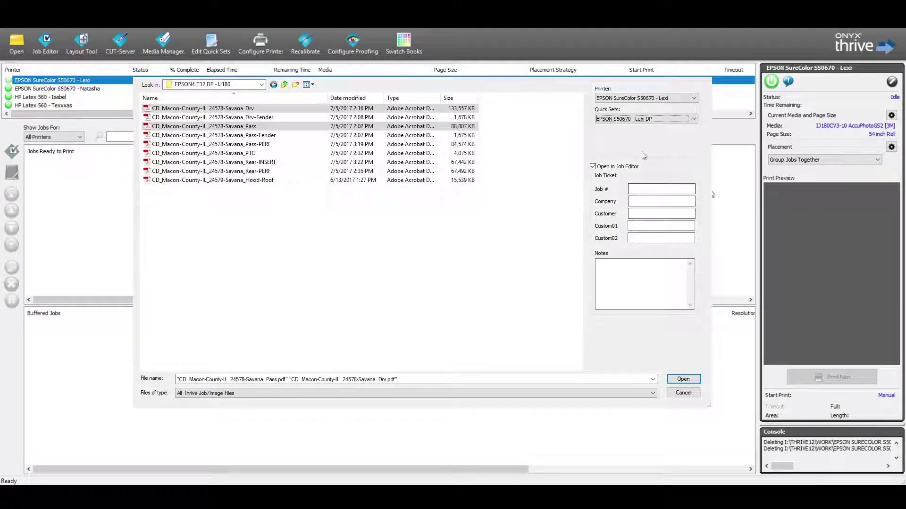
pyautogui.click(683, 380)
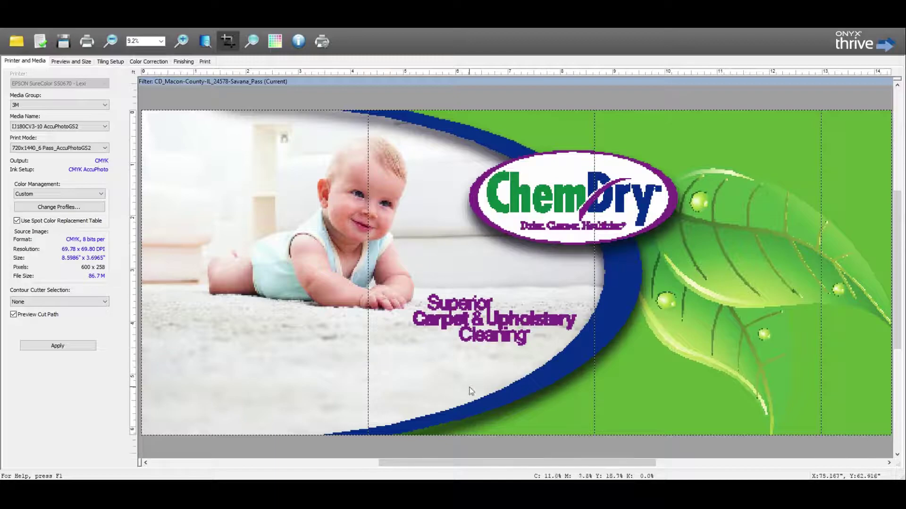
# Review the Savana_Pass job's contour cutter selection, image and crop size, and tiling settings.
pyautogui.click(36, 300)
pyautogui.click(70, 62)
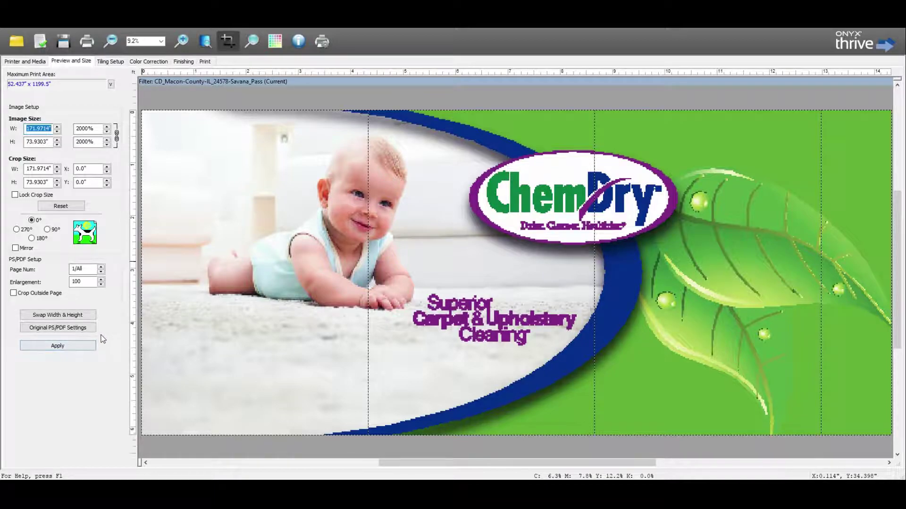
pyautogui.click(107, 62)
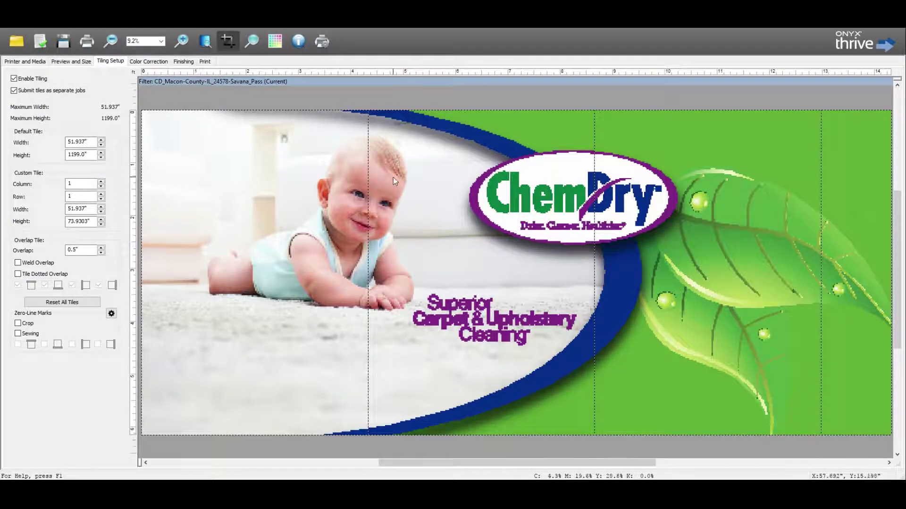
# Inspect the custom width of the individual tile columns across the Savana_Pass image.
pyautogui.click(660, 221)
pyautogui.click(79, 209)
pyautogui.moveTo(92, 207); pyautogui.dragTo(77, 208)
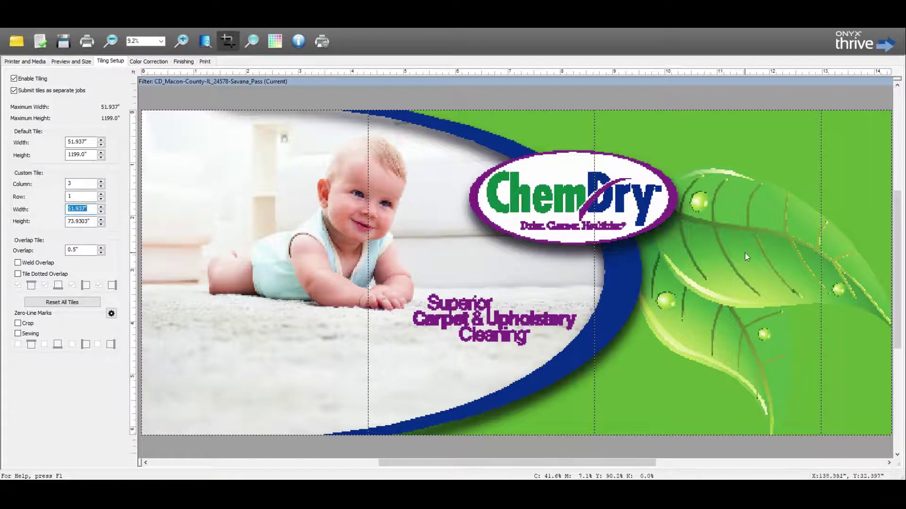
pyautogui.write('16.1604')
pyautogui.click(537, 230)
pyautogui.click(309, 225)
pyautogui.click(811, 259)
pyautogui.click(728, 248)
# Review the Savana_Pass job's color correction, finishing options (bleed, grommets and marks) and print settings.
pyautogui.click(143, 62)
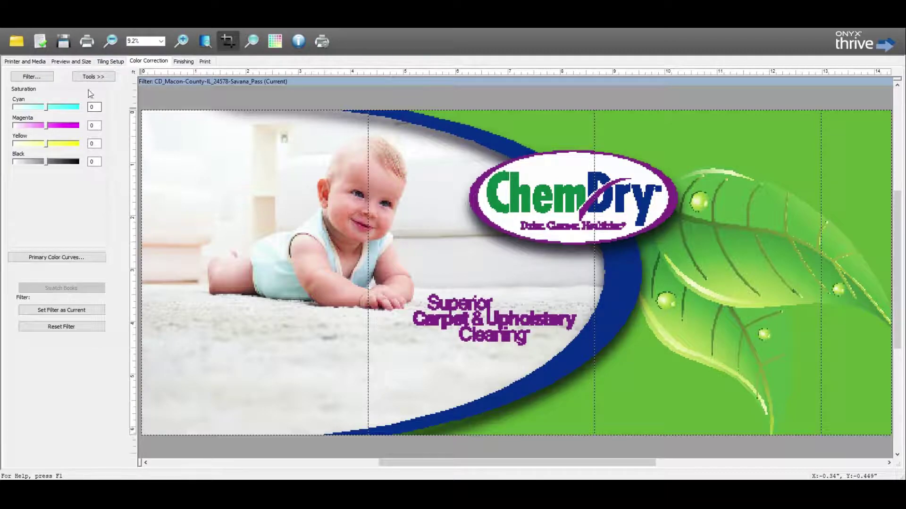
pyautogui.click(184, 61)
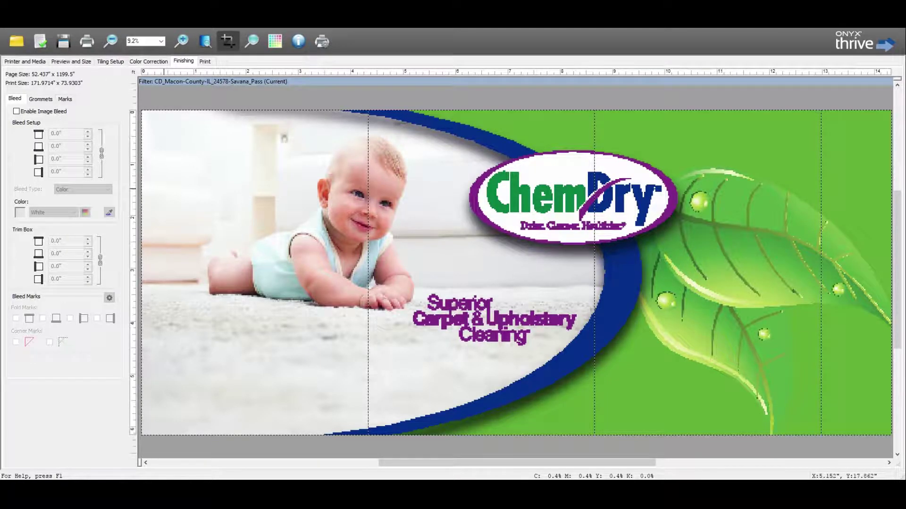
pyautogui.click(40, 99)
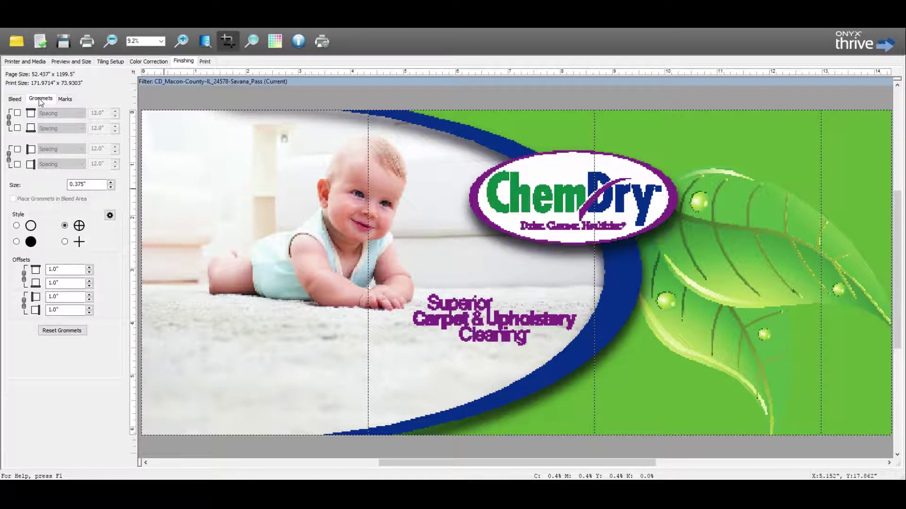
pyautogui.click(65, 99)
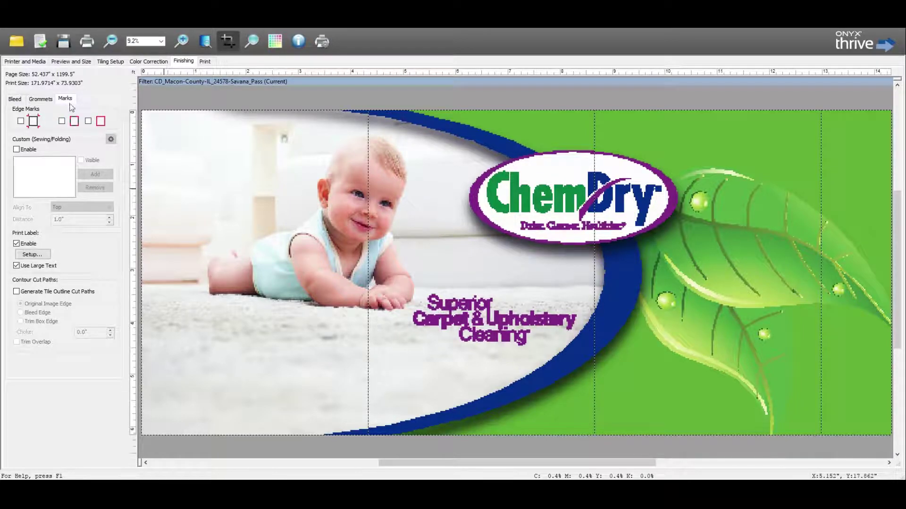
pyautogui.click(41, 99)
pyautogui.click(15, 99)
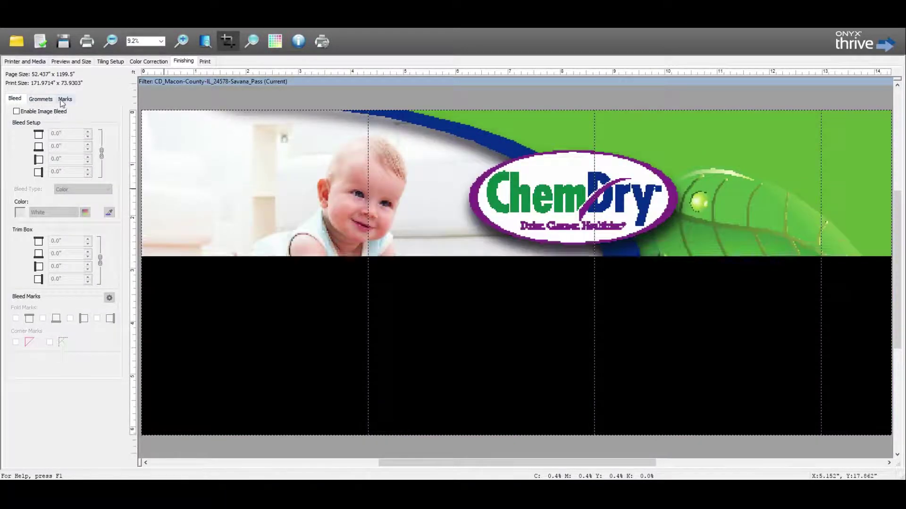
pyautogui.click(62, 100)
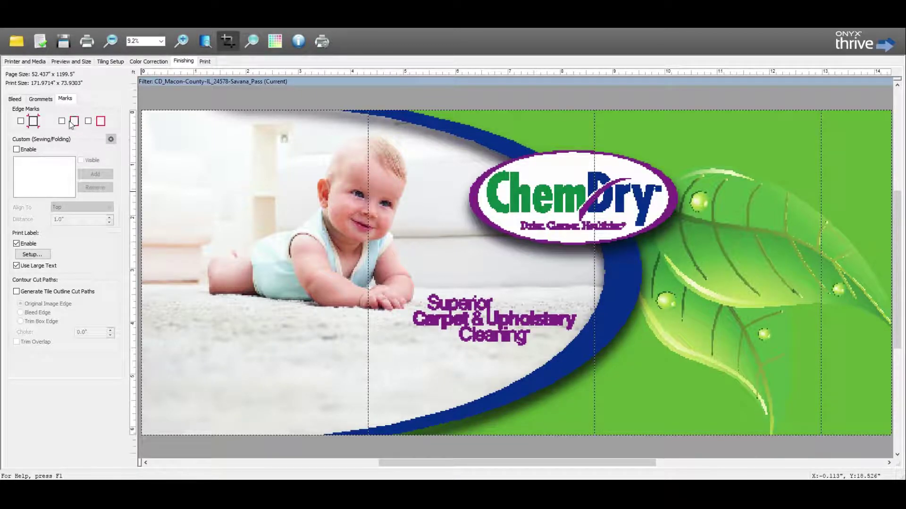
pyautogui.click(204, 61)
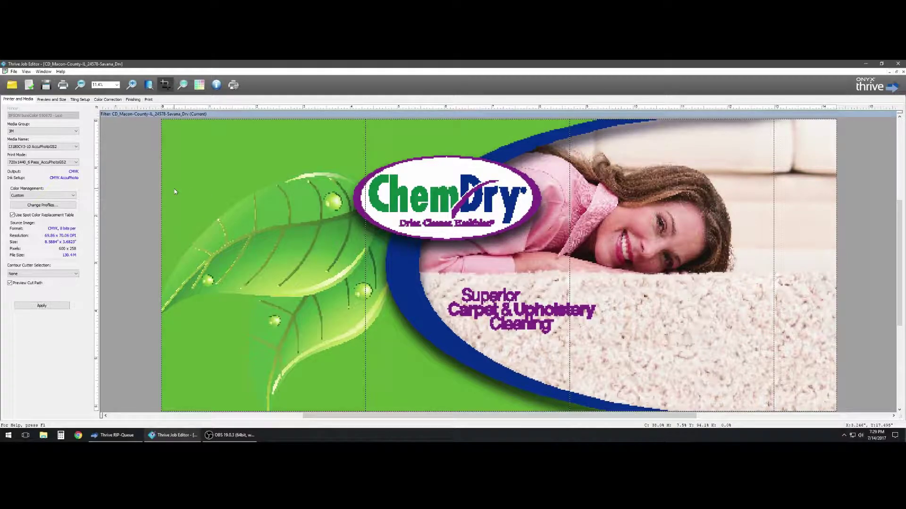
# In the Savana_Drv job's tiling setup, set the first tile column's width to 15.9565", matching the fourth column.
pyautogui.click(80, 100)
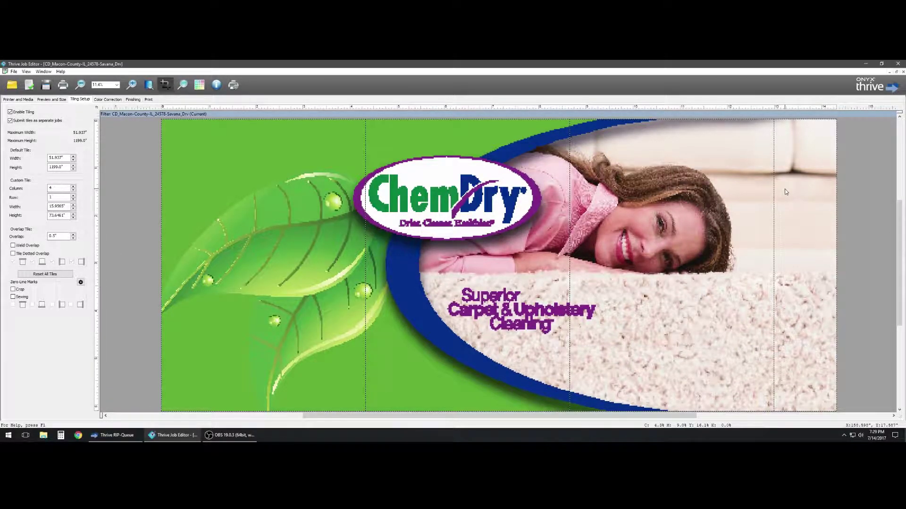
pyautogui.doubleClick(57, 207)
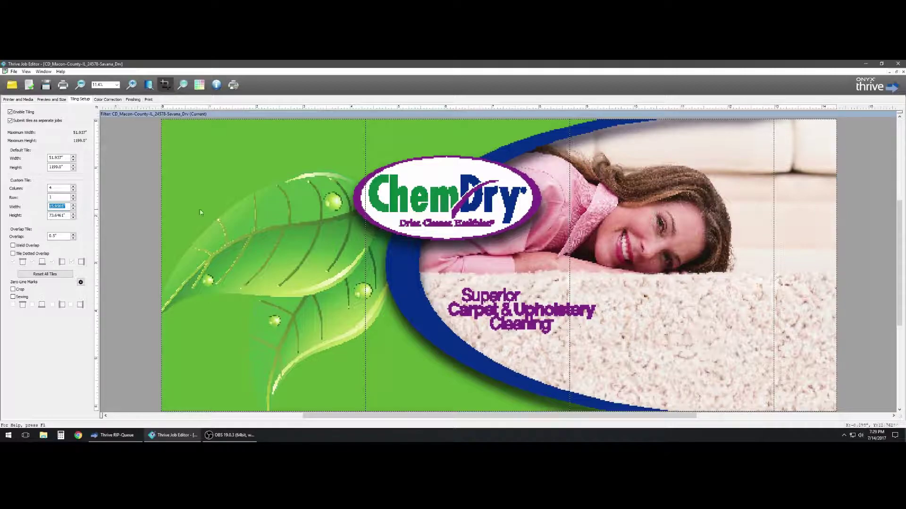
pyautogui.write('51.937')
pyautogui.press('Return')
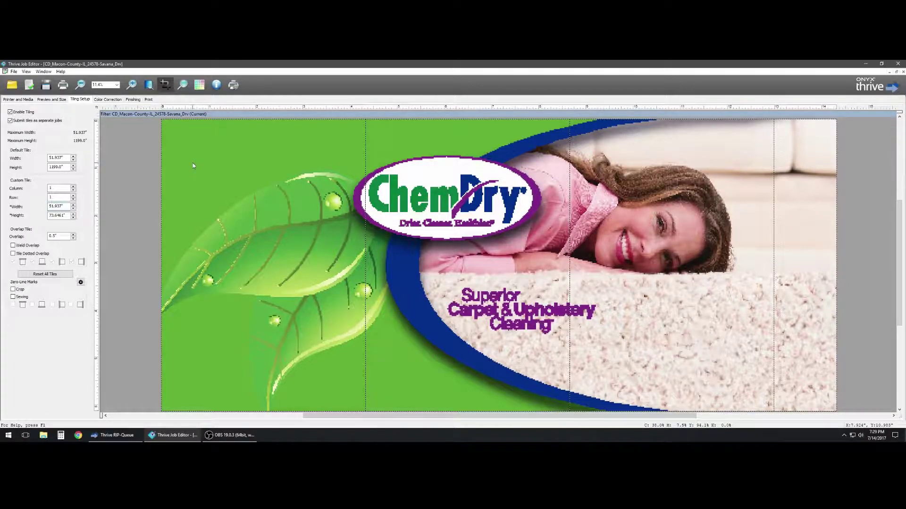
pyautogui.doubleClick(58, 207)
pyautogui.hotkey('ctrl', 'z')
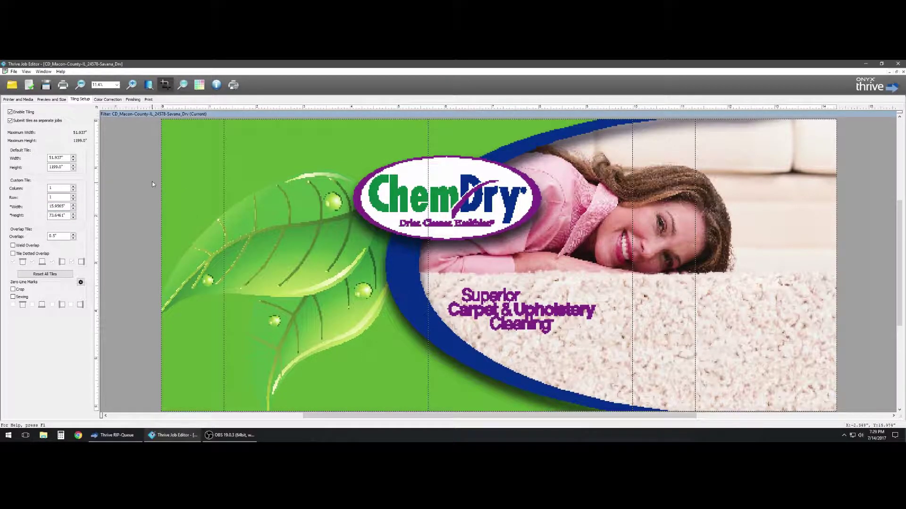
# Remove the extra tile by moving the last tile divider past the image's right edge, and check columns 2 and 1.
pyautogui.click(696, 145)
pyautogui.moveTo(696, 144); pyautogui.dragTo(853, 174)
pyautogui.click(228, 189)
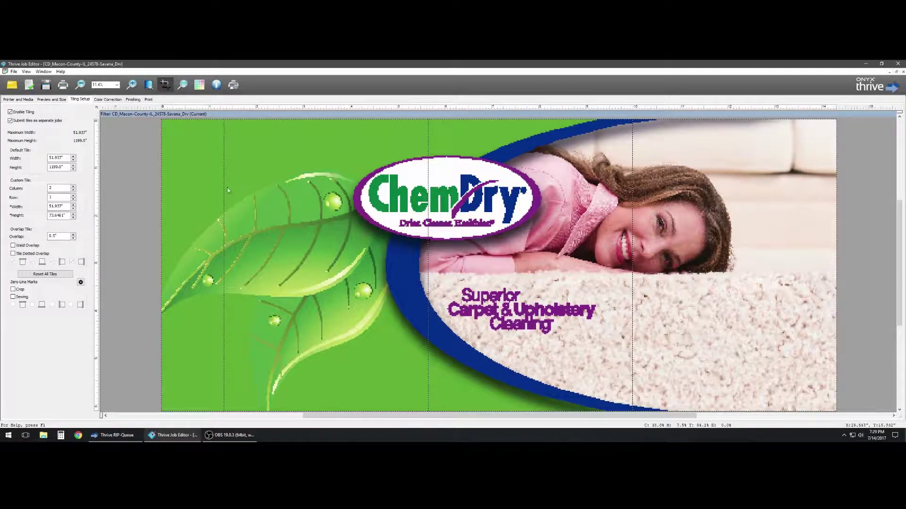
pyautogui.click(184, 171)
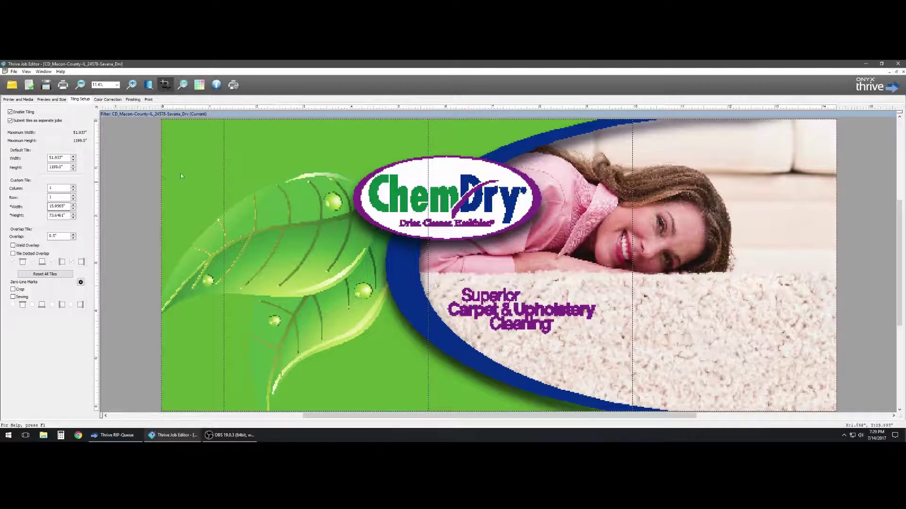